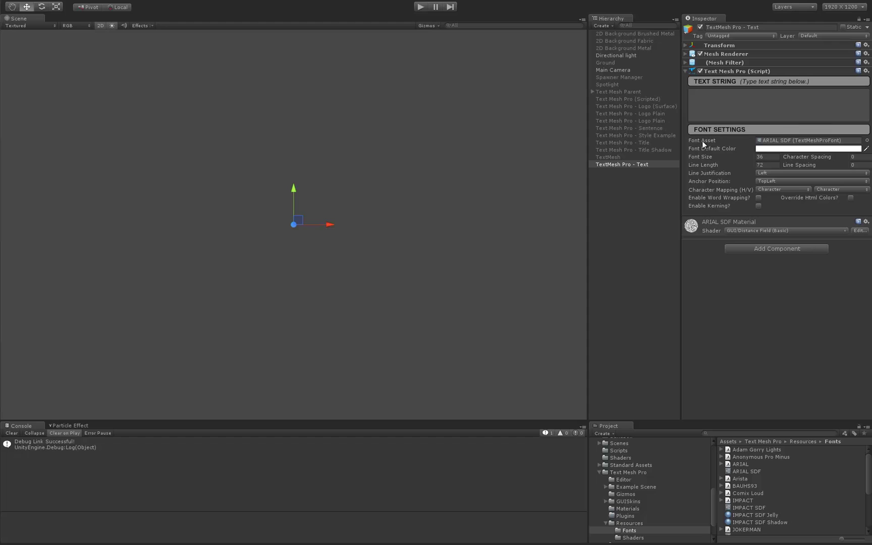
{"action": "left_click", "coordinate": [694, 227]}
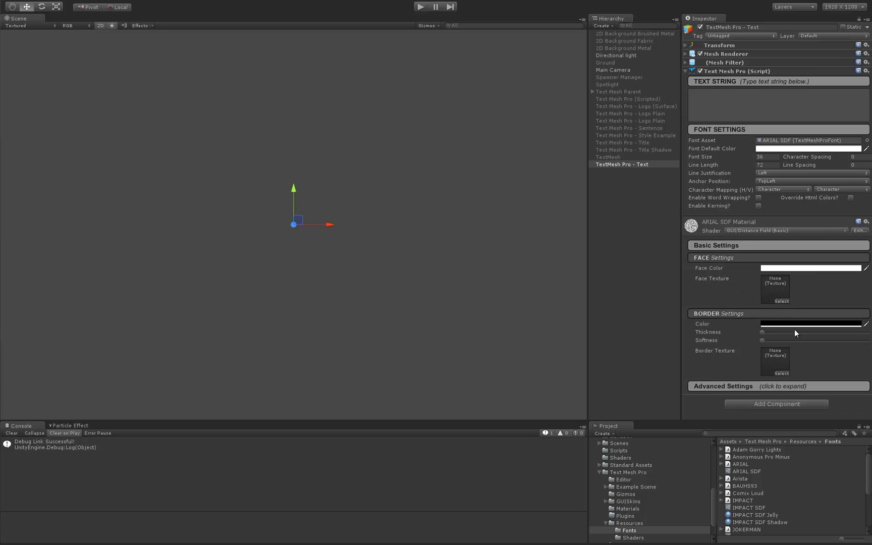
{"action": "left_click", "coordinate": [694, 227]}
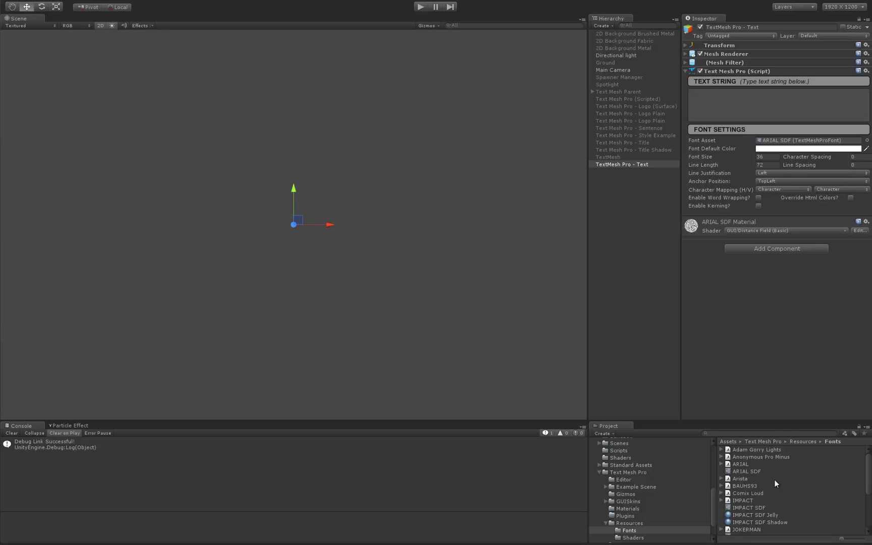
{"action": "left_click", "coordinate": [743, 473]}
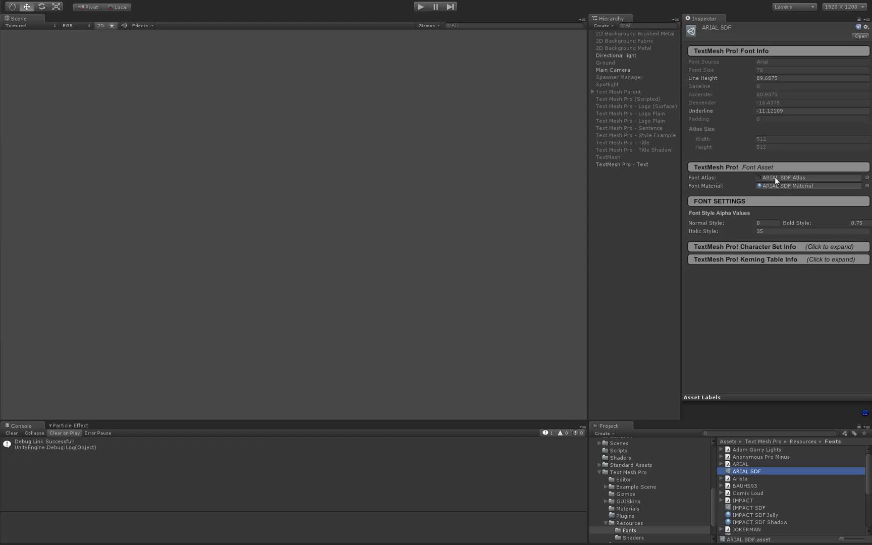
{"action": "double_click", "coordinate": [774, 177]}
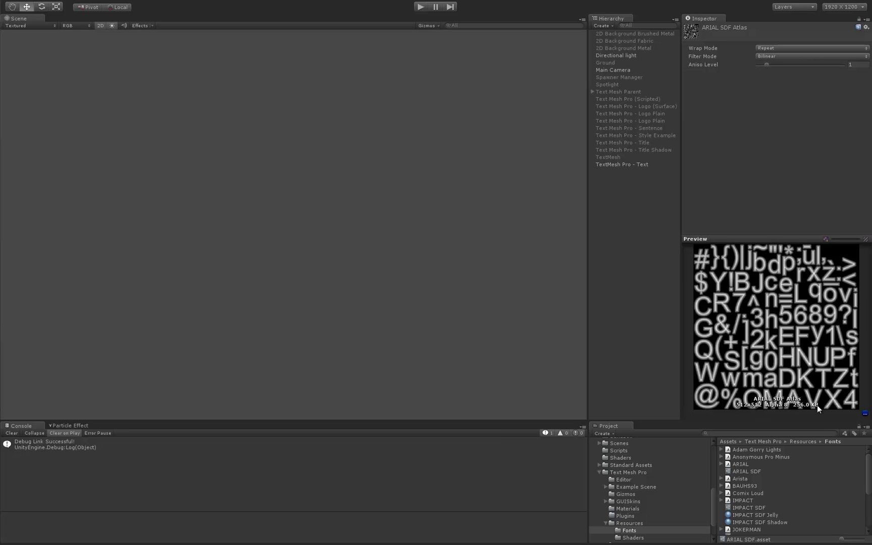
{"action": "left_click", "coordinate": [628, 164]}
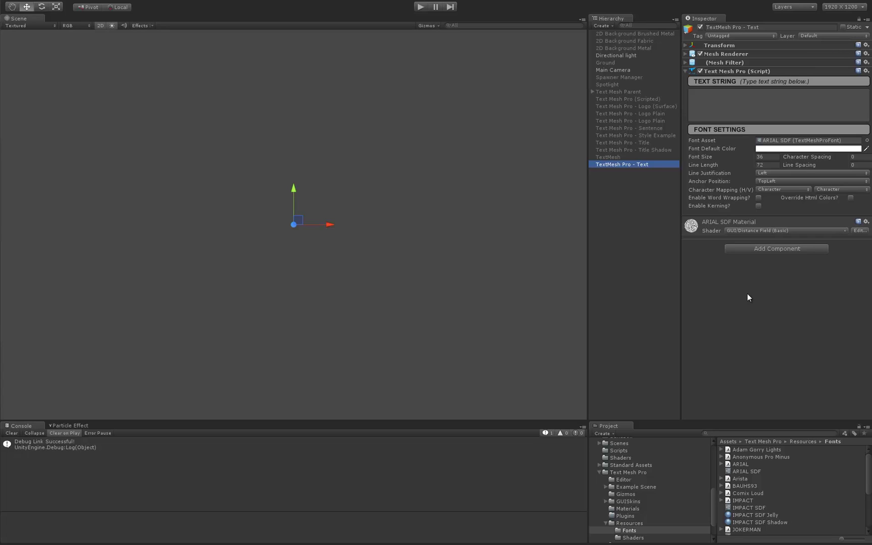
Enter 'Example of TextMesh Pro!' as the text string and frame it in the Scene view.
{"action": "left_click", "coordinate": [698, 92]}
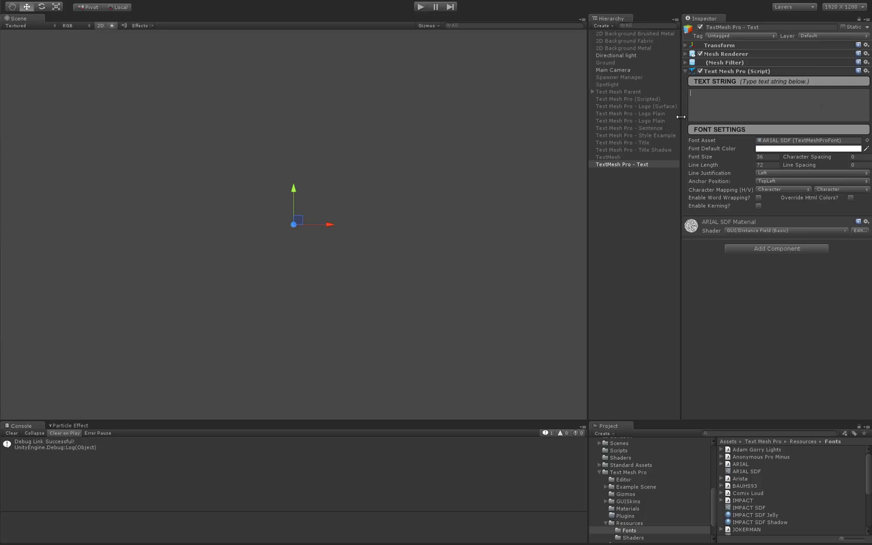
{"action": "type", "text": "Example of TextMesh Pro!"}
{"action": "middle_click_drag", "start_coordinate": [434, 202], "coordinate": [116, 162]}
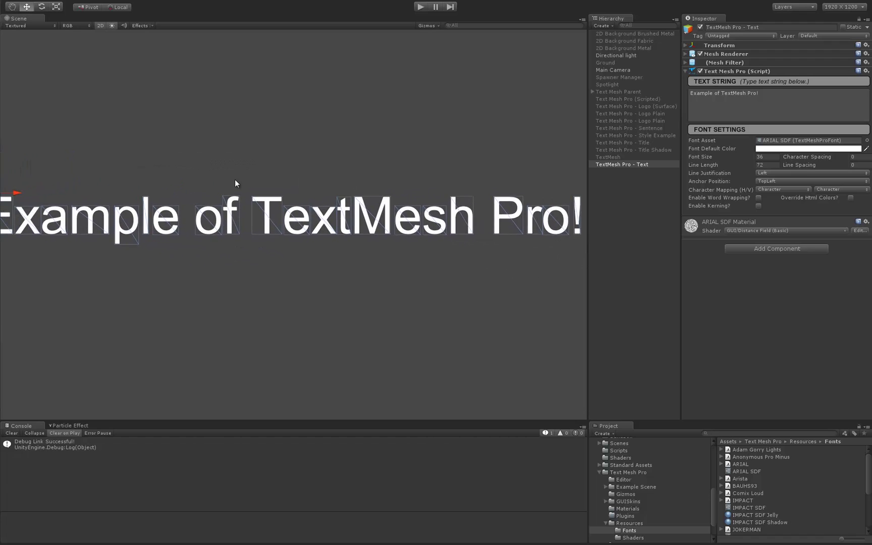
{"action": "scroll", "coordinate": [235, 180], "scroll_direction": "down", "scroll_amount": 2}
{"action": "middle_click_drag", "start_coordinate": [236, 161], "coordinate": [242, 134]}
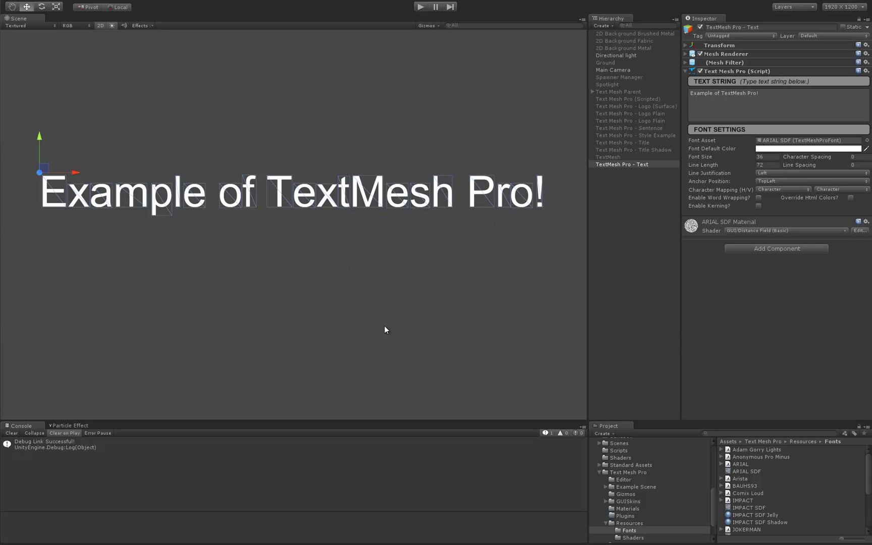
Zoom the Scene view in closely on the letter 'e' of the text.
{"action": "left_click", "coordinate": [628, 205]}
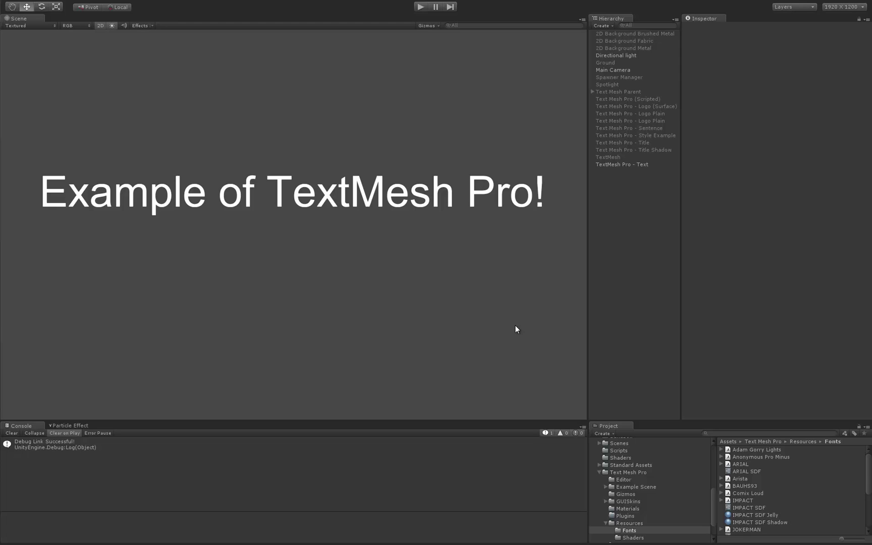
{"action": "left_click", "coordinate": [419, 196]}
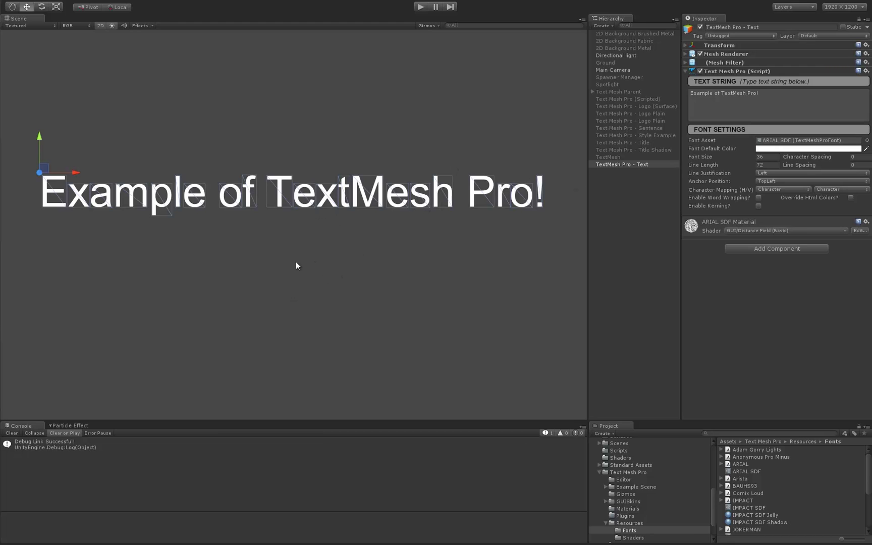
{"action": "left_click", "coordinate": [283, 231]}
{"action": "scroll", "coordinate": [282, 232], "scroll_direction": "up", "scroll_amount": 2}
{"action": "middle_click_drag", "start_coordinate": [335, 202], "coordinate": [360, 248]}
{"action": "scroll", "coordinate": [185, 289], "scroll_direction": "up", "scroll_amount": 10}
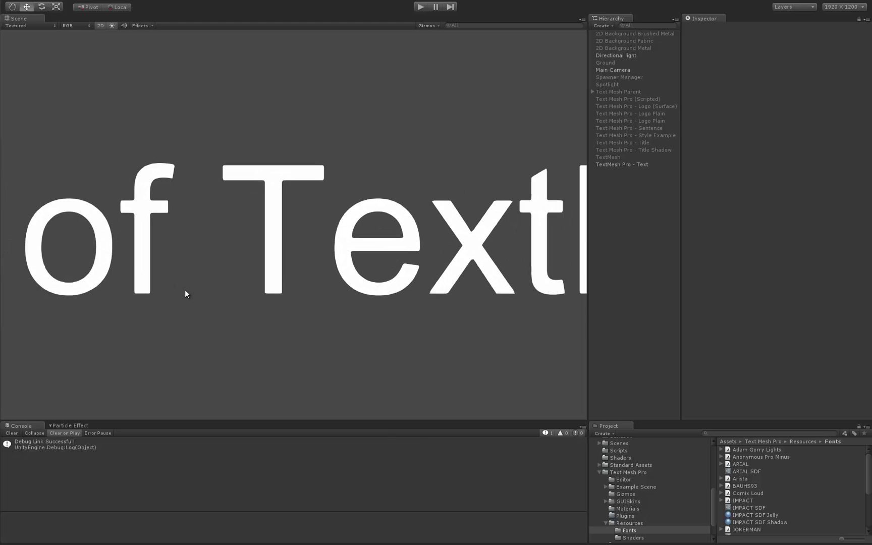
{"action": "scroll", "coordinate": [185, 292], "scroll_direction": "up", "scroll_amount": 6}
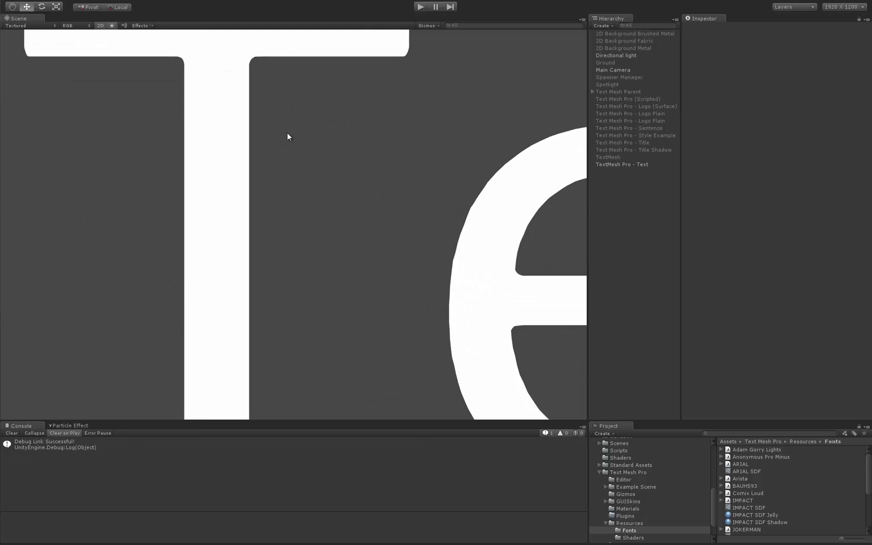
{"action": "middle_click_drag", "start_coordinate": [439, 272], "coordinate": [159, 208]}
{"action": "scroll", "coordinate": [368, 241], "scroll_direction": "up", "scroll_amount": 6}
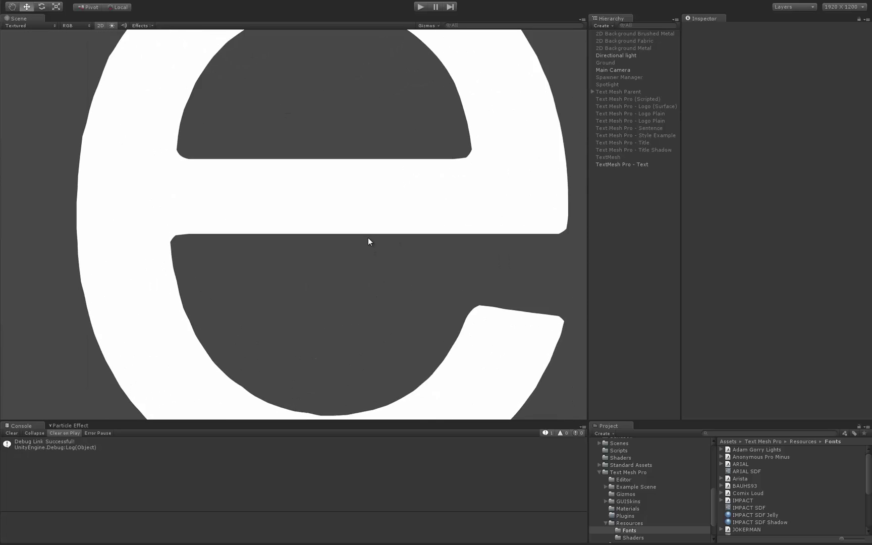
Reframe the text in the Scene view and select the TextMesh Pro - Text object.
{"action": "scroll", "coordinate": [368, 241], "scroll_direction": "down", "scroll_amount": 10}
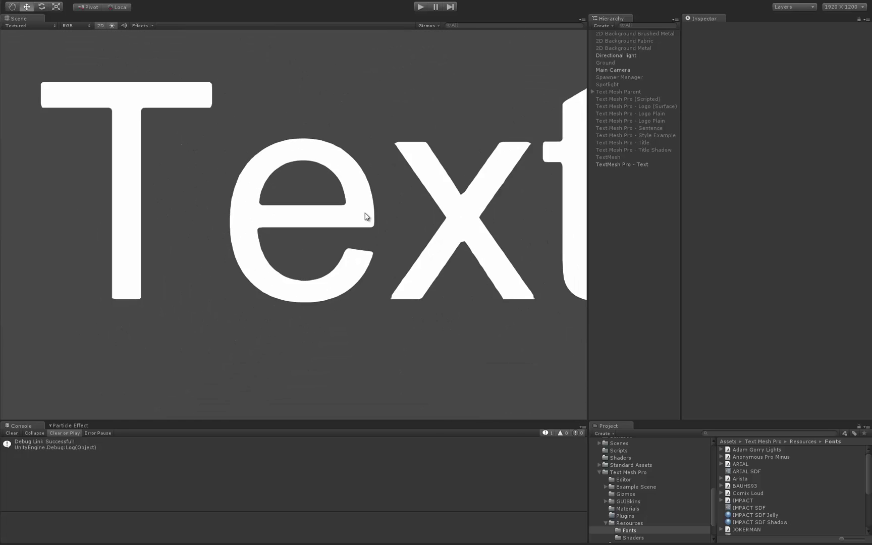
{"action": "scroll", "coordinate": [365, 212], "scroll_direction": "down", "scroll_amount": 10}
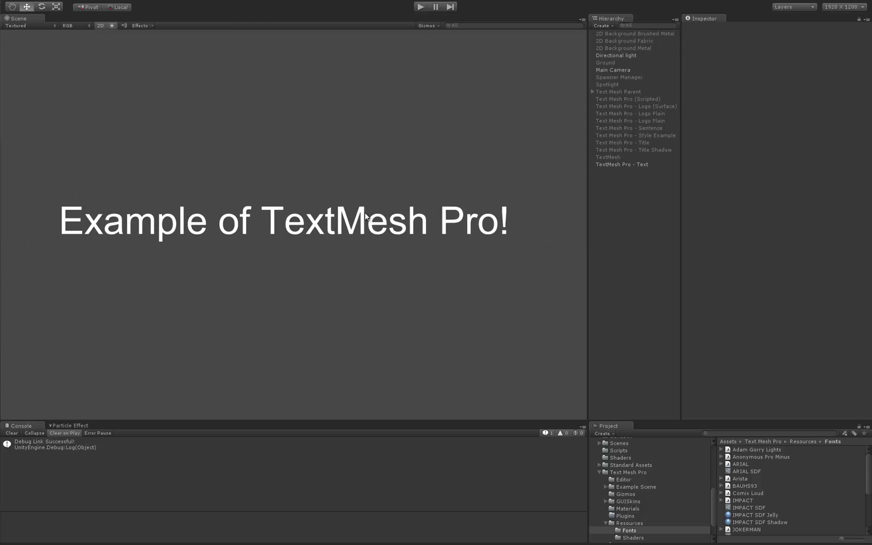
{"action": "scroll", "coordinate": [366, 213], "scroll_direction": "down", "scroll_amount": 10}
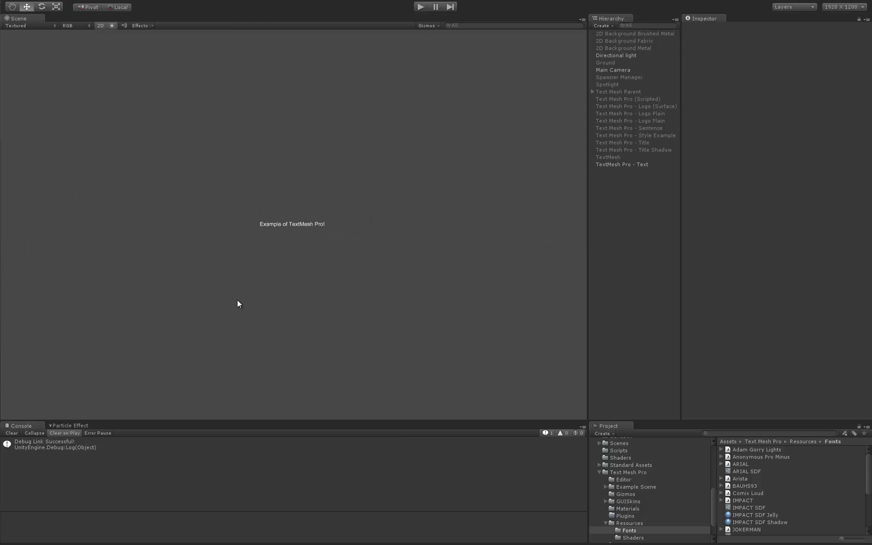
{"action": "scroll", "coordinate": [237, 301], "scroll_direction": "down", "scroll_amount": 2}
{"action": "scroll", "coordinate": [237, 301], "scroll_direction": "up", "scroll_amount": 1}
{"action": "scroll", "coordinate": [238, 300], "scroll_direction": "up", "scroll_amount": 8}
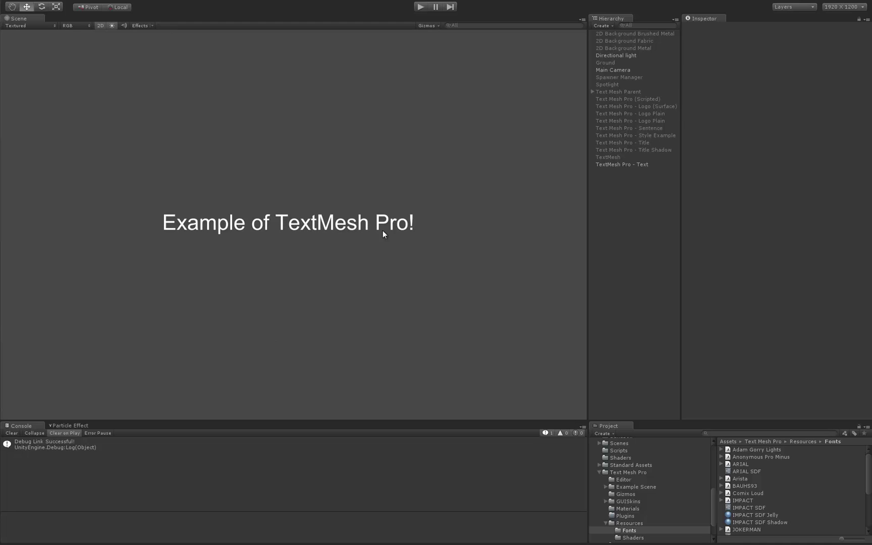
{"action": "scroll", "coordinate": [272, 275], "scroll_direction": "down", "scroll_amount": 6}
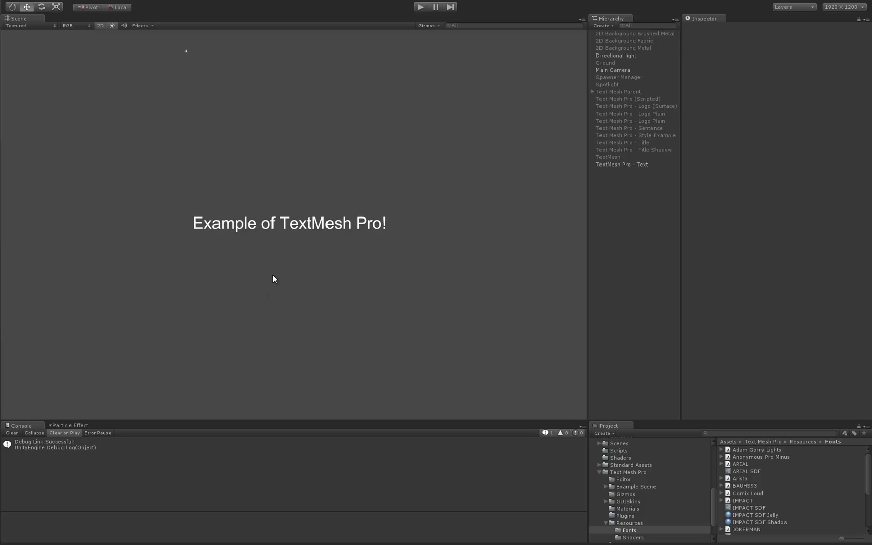
{"action": "scroll", "coordinate": [273, 275], "scroll_direction": "up", "scroll_amount": 4}
{"action": "scroll", "coordinate": [272, 275], "scroll_direction": "up", "scroll_amount": 8}
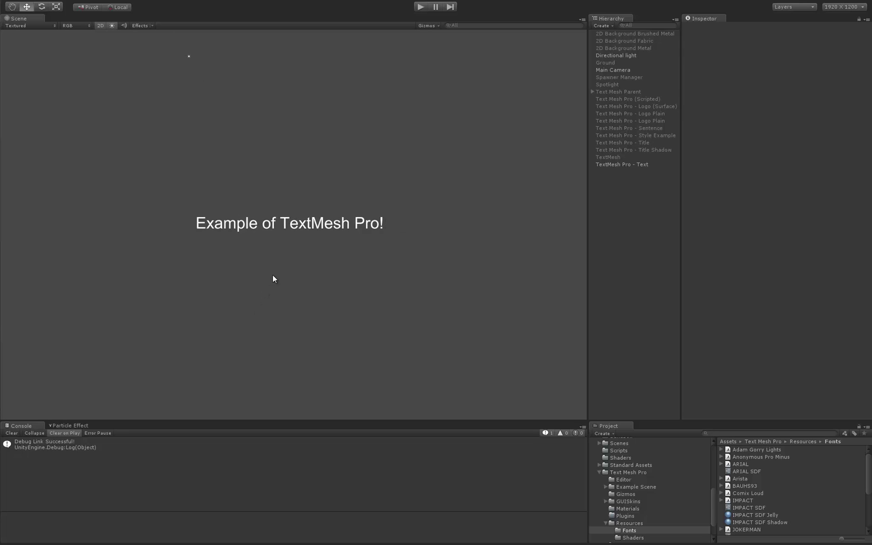
{"action": "middle_click_drag", "start_coordinate": [273, 273], "coordinate": [282, 269]}
{"action": "scroll", "coordinate": [284, 271], "scroll_direction": "up", "scroll_amount": 2}
{"action": "scroll", "coordinate": [284, 270], "scroll_direction": "up", "scroll_amount": 1}
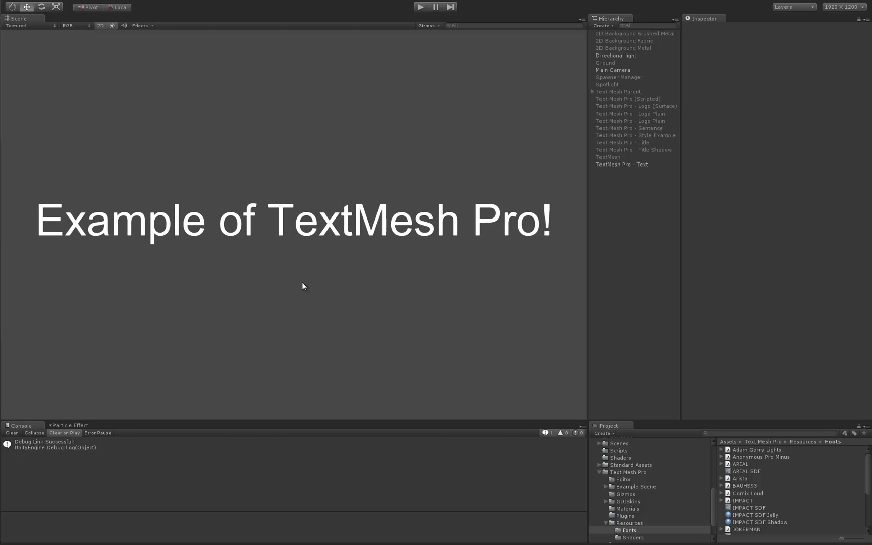
{"action": "left_click", "coordinate": [618, 164]}
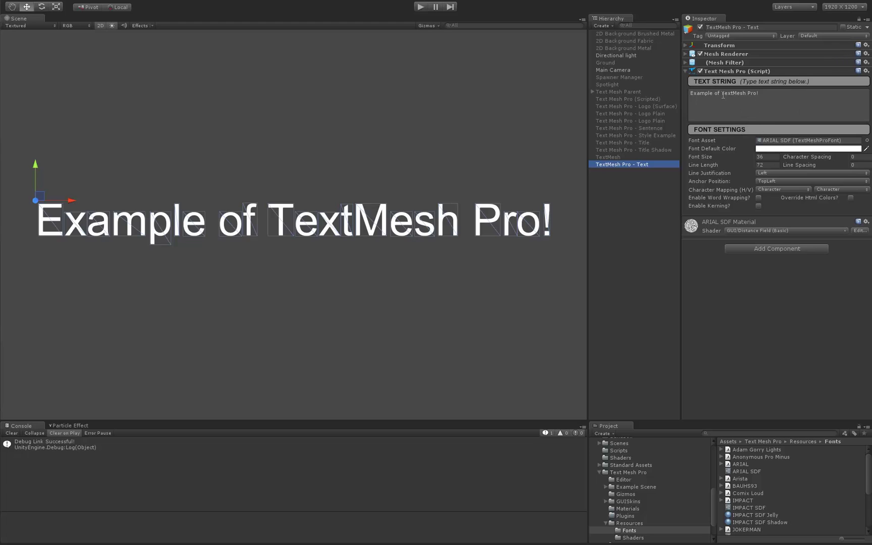
Wrap 'Example' in <b></b> tags in the Text String box so it renders bold.
{"action": "left_click", "coordinate": [694, 93]}
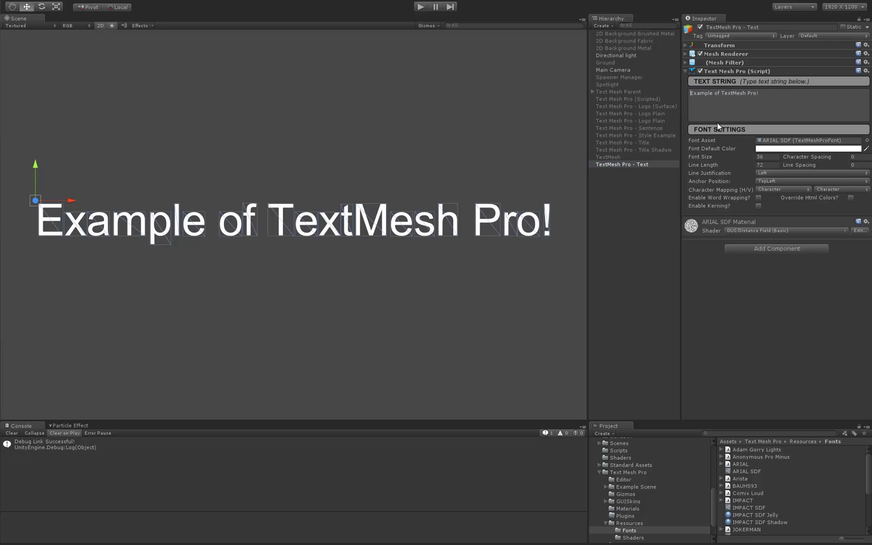
{"action": "type", "text": "<"}
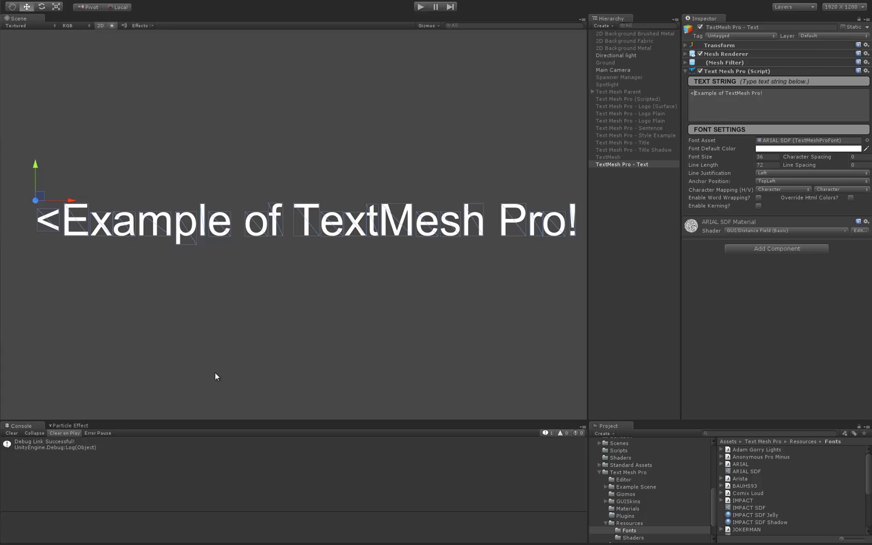
{"action": "type", "text": "b"}
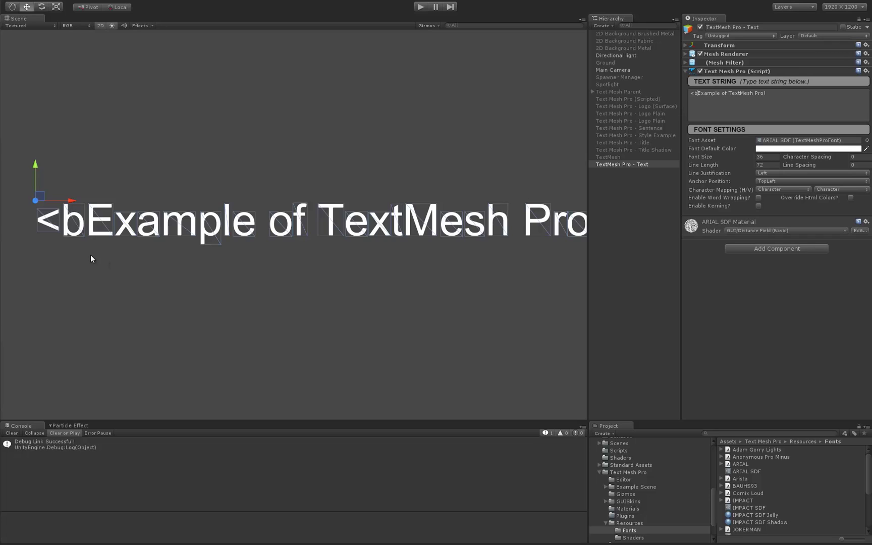
{"action": "type", "text": ">"}
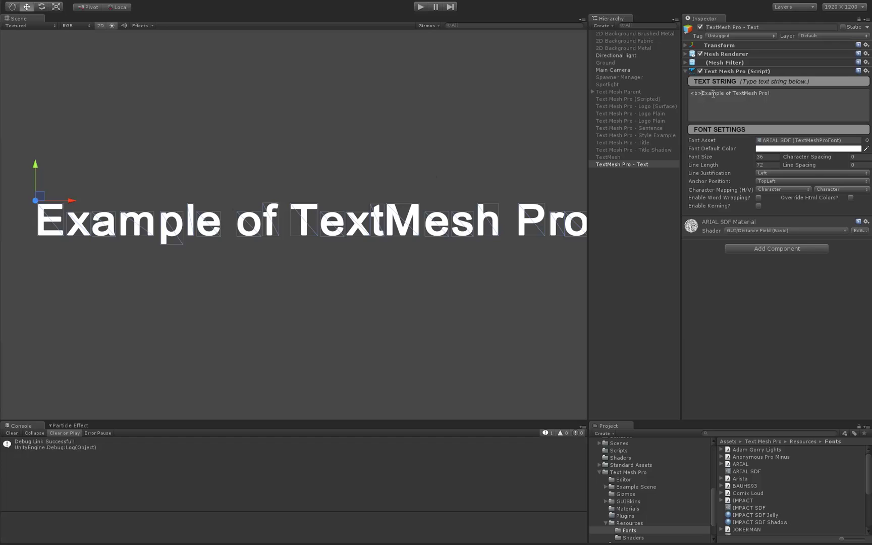
{"action": "type", "text": "</b>"}
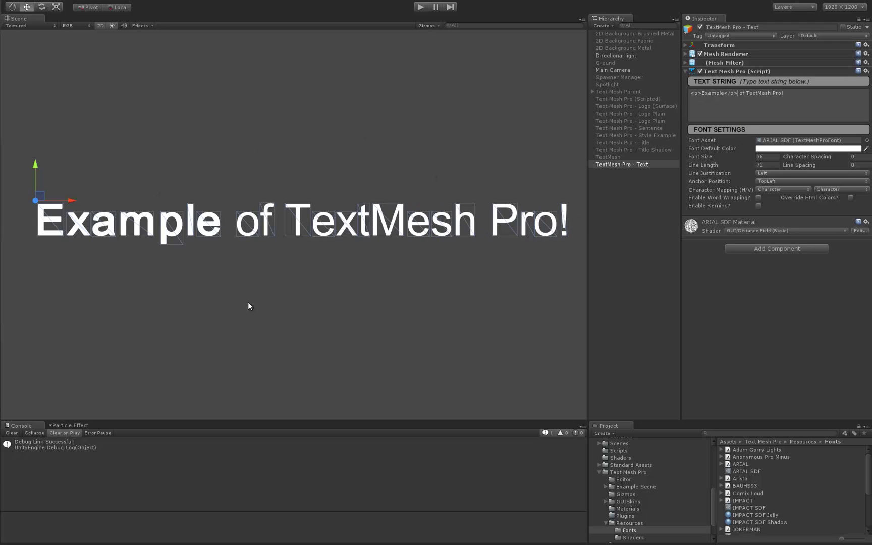
{"action": "middle_click_drag", "start_coordinate": [164, 266], "coordinate": [296, 242]}
{"action": "scroll", "coordinate": [290, 269], "scroll_direction": "up", "scroll_amount": 4}
{"action": "scroll", "coordinate": [292, 249], "scroll_direction": "up", "scroll_amount": 2}
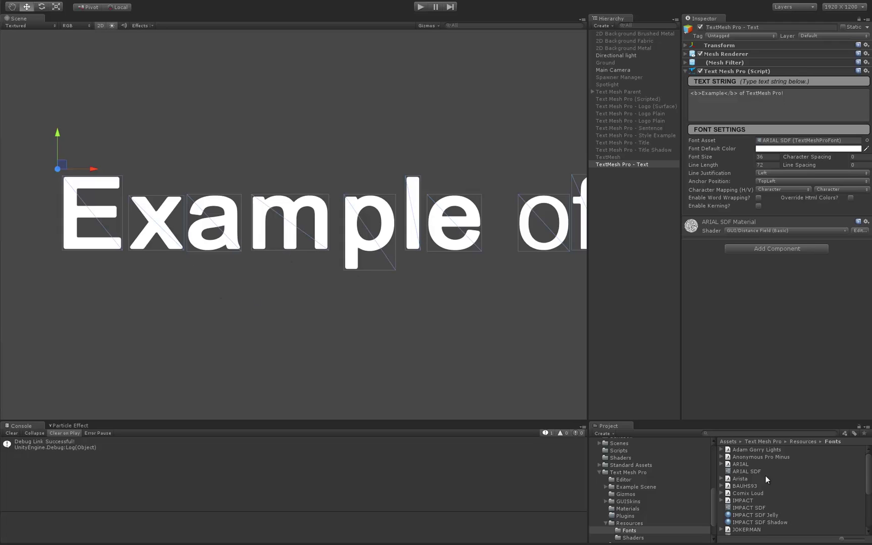
{"action": "left_click", "coordinate": [742, 473]}
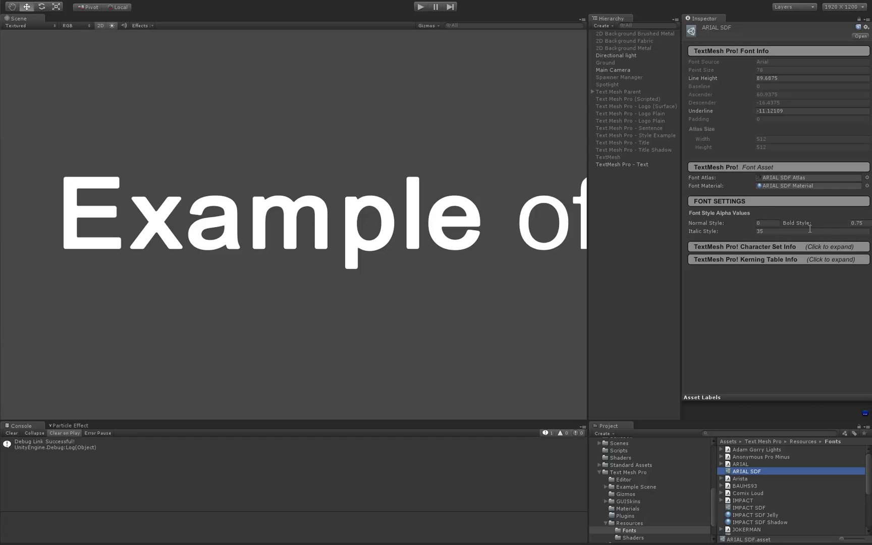
{"action": "mouse_move", "coordinate": [800, 225]}
{"action": "left_mouse_down"}
{"action": "mouse_move", "coordinate": [814, 227]}
{"action": "mouse_move", "coordinate": [793, 228]}
{"action": "mouse_move", "coordinate": [800, 227]}
{"action": "left_mouse_up"}
{"action": "left_click", "coordinate": [869, 222]}
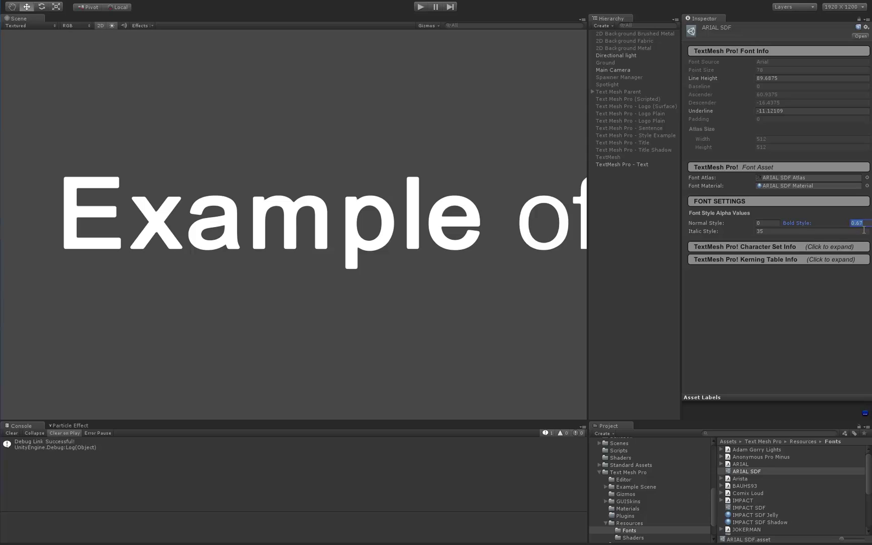
{"action": "type", "text": ".75"}
{"action": "left_click", "coordinate": [863, 232]}
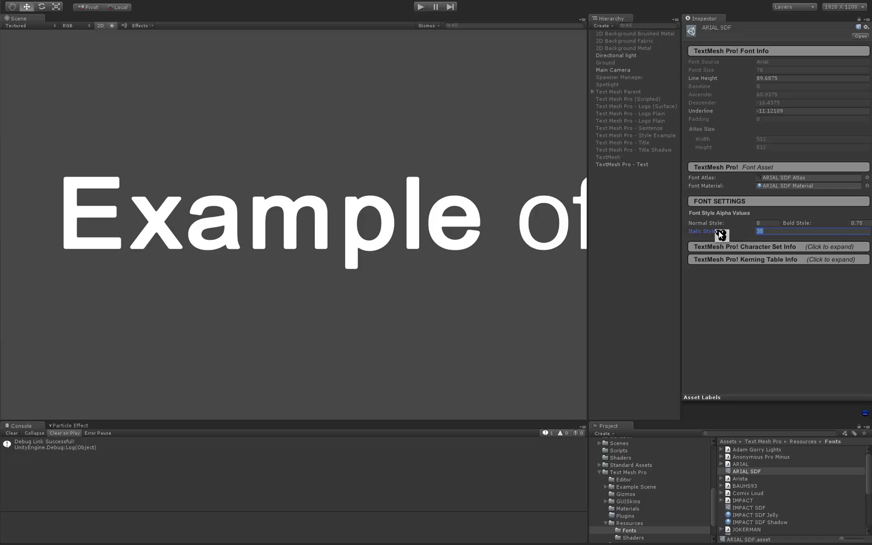
{"action": "left_click", "coordinate": [630, 164]}
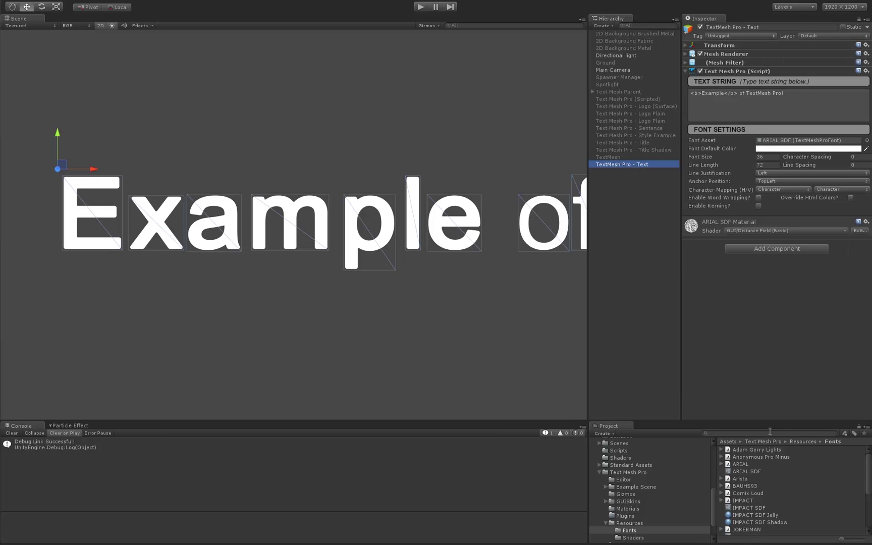
Make 'Example' italic by wrapping it in <i></i> tags inside the bold tags.
{"action": "scroll", "coordinate": [283, 252], "scroll_direction": "down", "scroll_amount": 1}
{"action": "scroll", "coordinate": [293, 247], "scroll_direction": "down", "scroll_amount": 4}
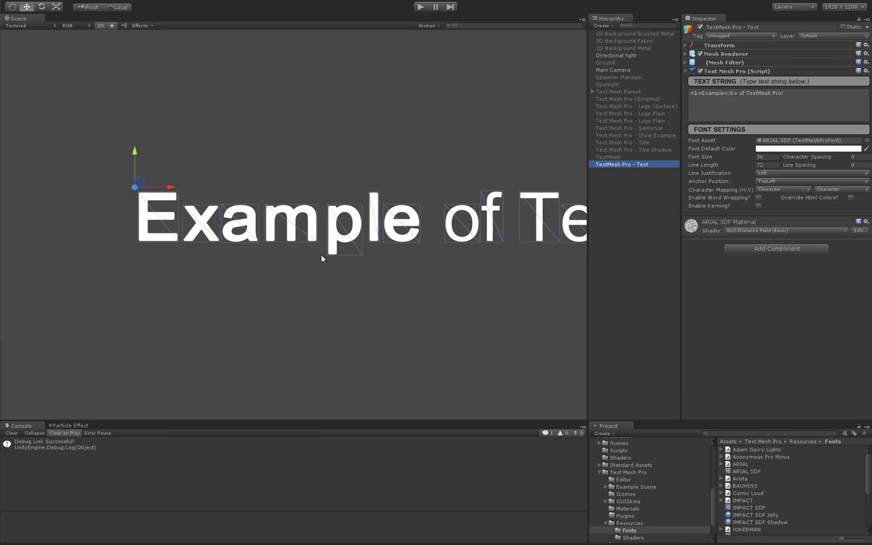
{"action": "left_click", "coordinate": [707, 96]}
{"action": "left_click", "coordinate": [703, 99]}
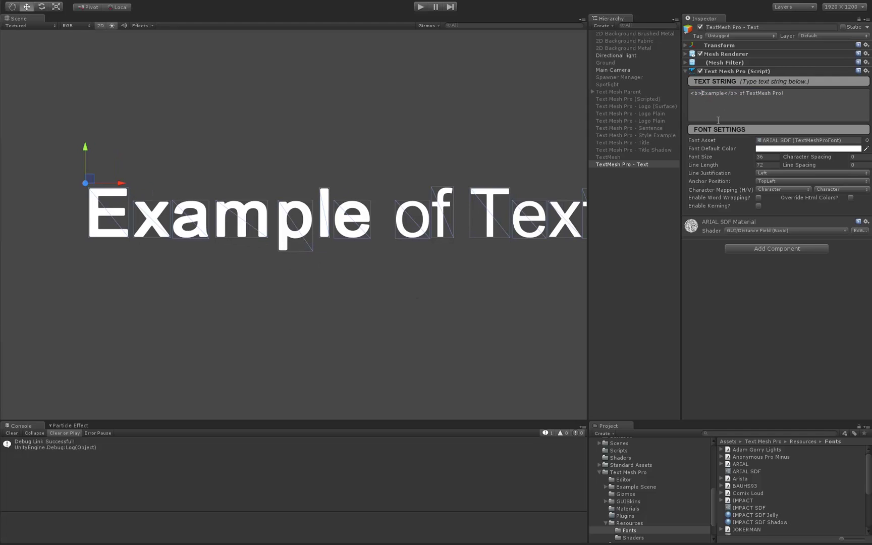
{"action": "type", "text": "<i>Example"}
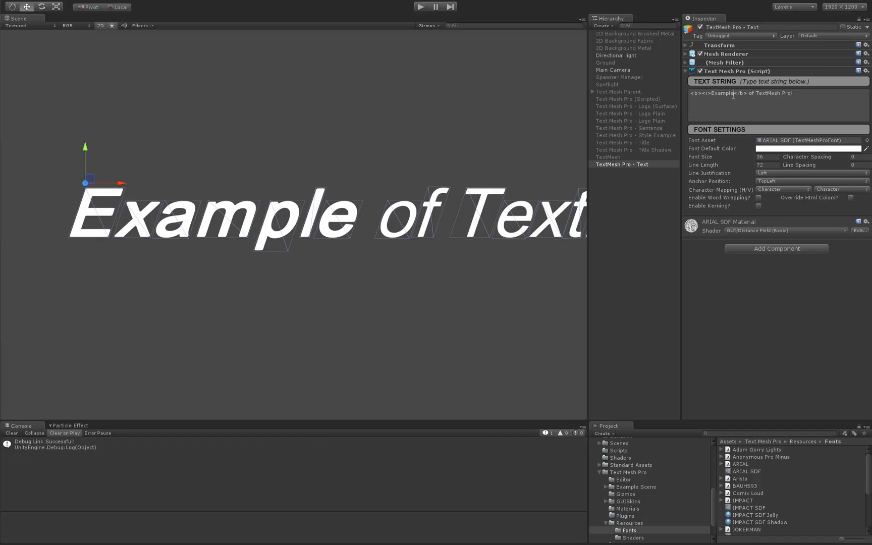
{"action": "type", "text": "</i"}
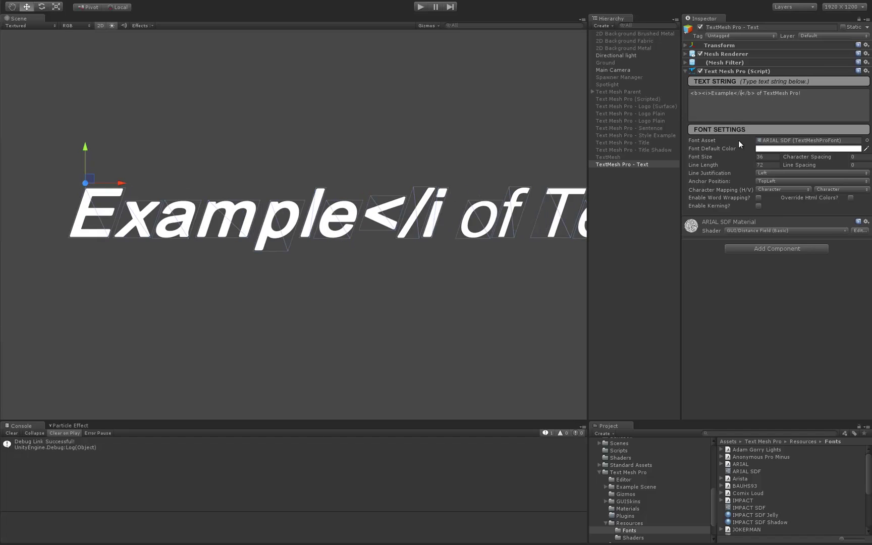
{"action": "type", "text": ">"}
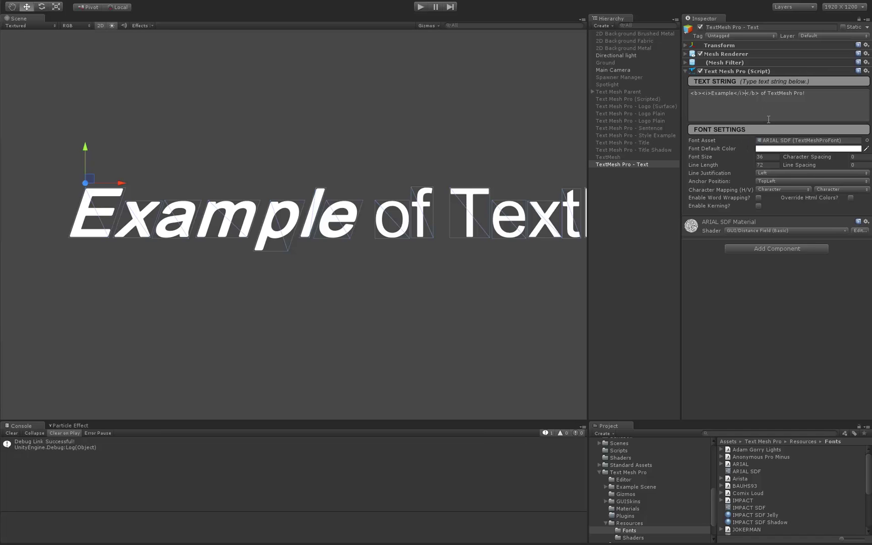
Insert an opening <u> tag before 'Example' in the text string.
{"action": "scroll", "coordinate": [353, 224], "scroll_direction": "down", "scroll_amount": 1}
{"action": "middle_click_drag", "start_coordinate": [361, 227], "coordinate": [334, 227]}
{"action": "scroll", "coordinate": [335, 220], "scroll_direction": "down", "scroll_amount": 3}
{"action": "scroll", "coordinate": [334, 227], "scroll_direction": "up", "scroll_amount": 4}
{"action": "left_click", "coordinate": [710, 94]}
{"action": "left_click", "coordinate": [710, 94]}
{"action": "type", "text": "<u>"}
Close the underline with a </u> tag right after 'Example'.
{"action": "scroll", "coordinate": [463, 231], "scroll_direction": "down", "scroll_amount": 2}
{"action": "middle_click_drag", "start_coordinate": [439, 226], "coordinate": [318, 223]}
{"action": "scroll", "coordinate": [323, 237], "scroll_direction": "down", "scroll_amount": 2}
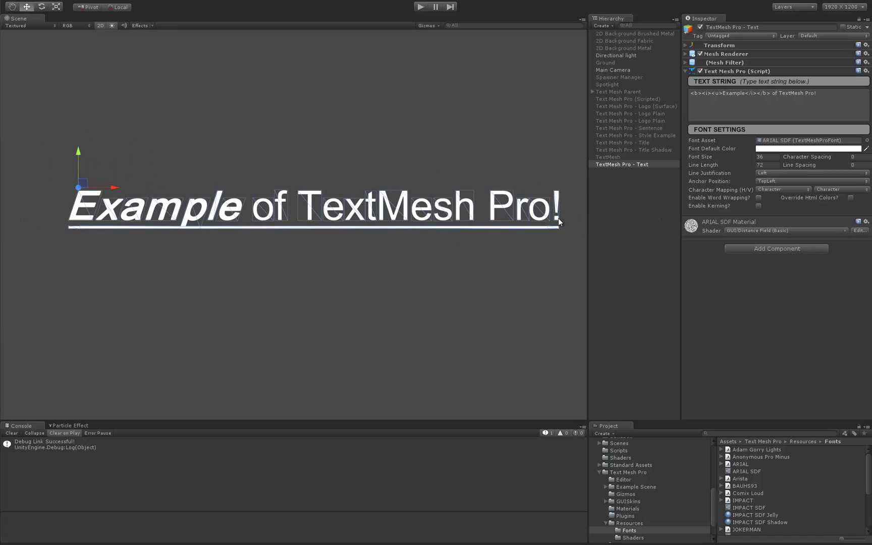
{"action": "left_click", "coordinate": [746, 94]}
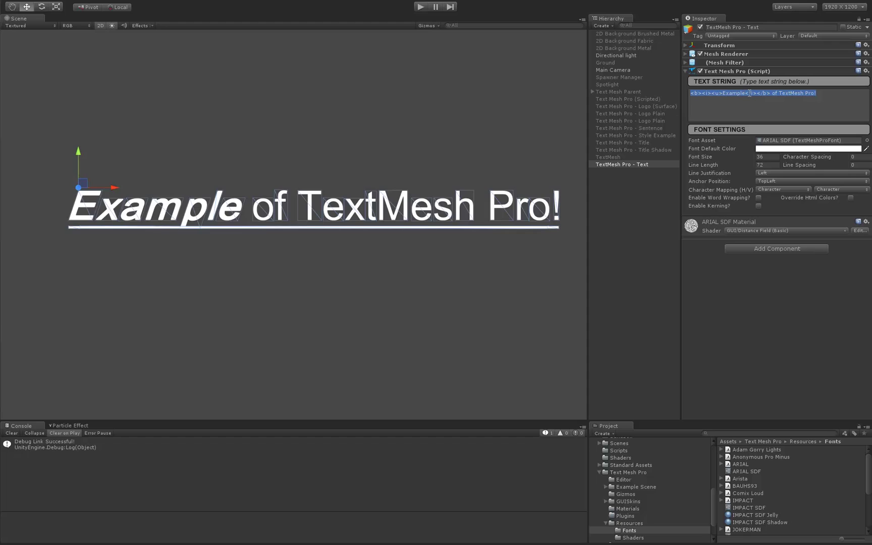
{"action": "left_click", "coordinate": [743, 93]}
{"action": "type", "text": "</u"}
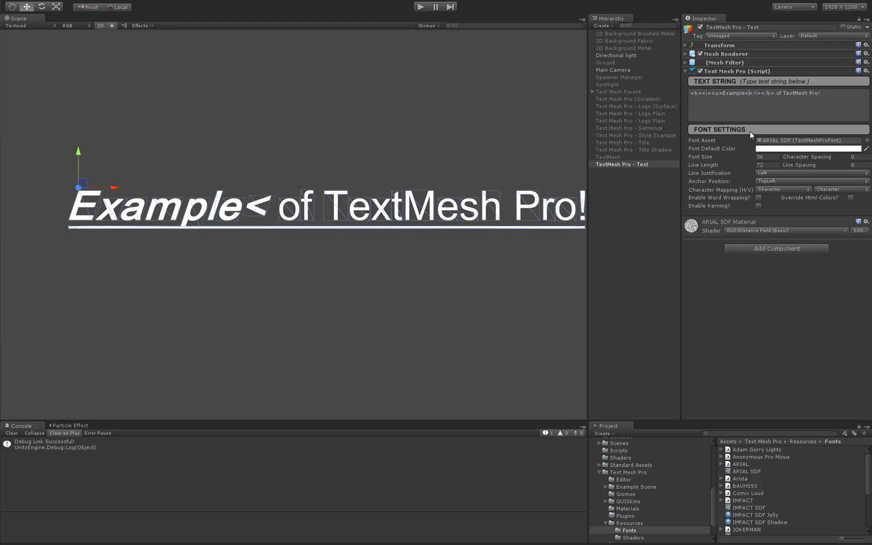
{"action": "type", "text": ">"}
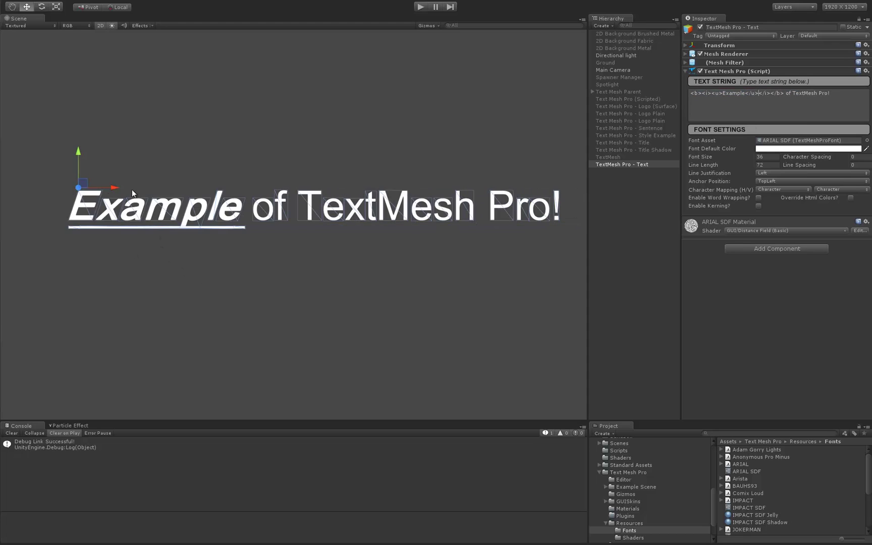